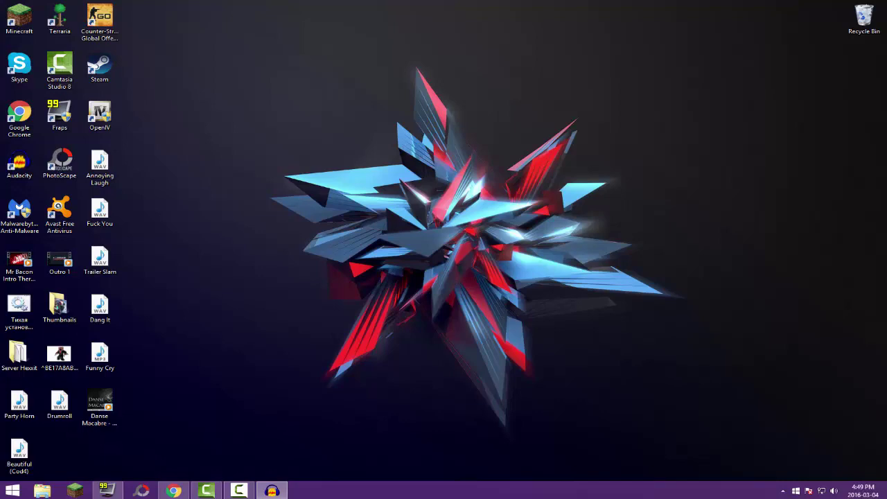
- Restore Fraps on its General page, reposition the window up and right, then exit Fraps
left_click(107, 490)
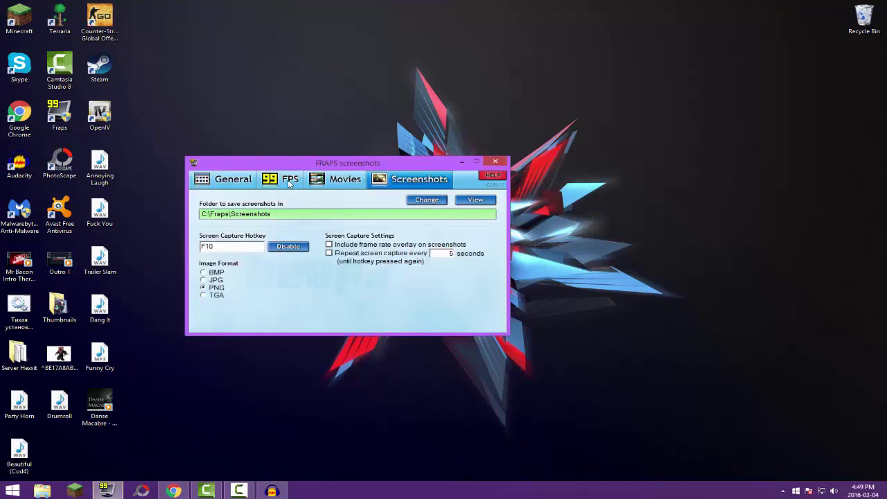
left_click(239, 180)
left_click_drag(350, 164, 497, 82)
left_click_drag(444, 96, 461, 118)
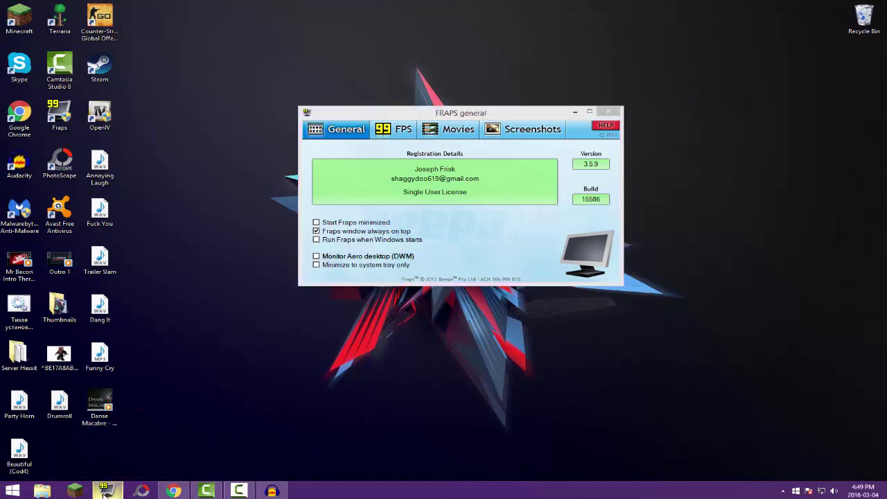
left_click(608, 112)
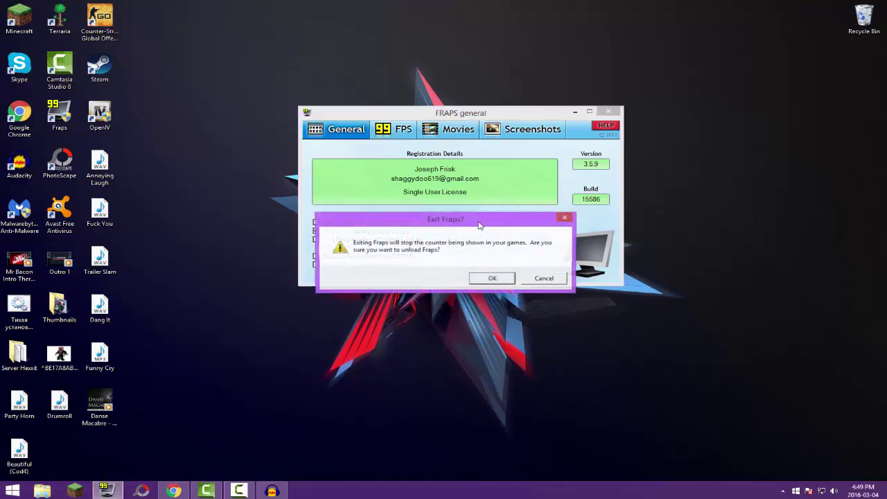
left_click(493, 278)
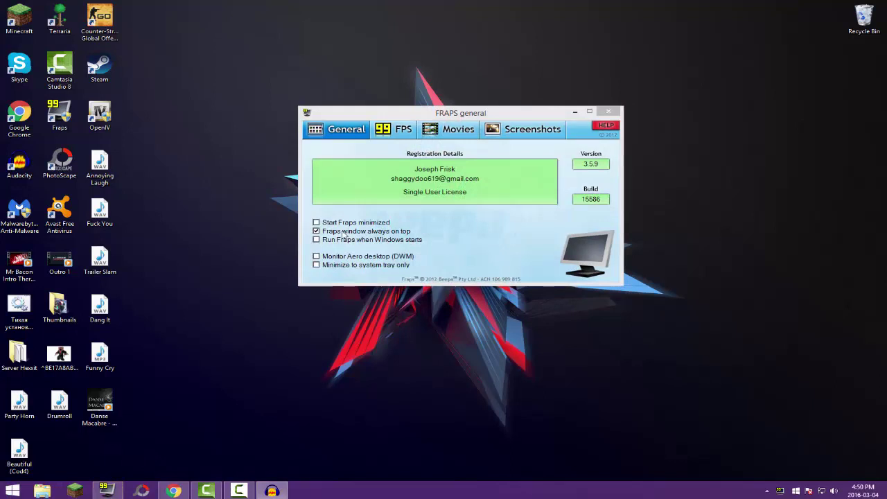
left_click(458, 240)
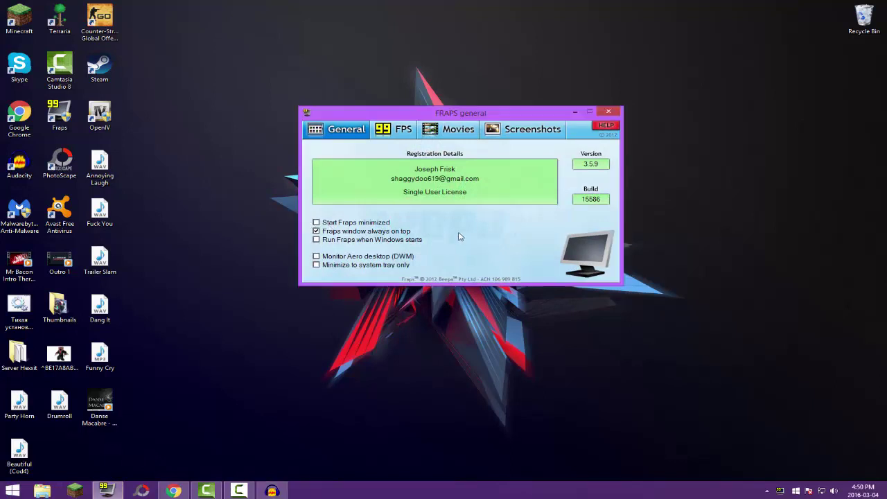
left_click(316, 231)
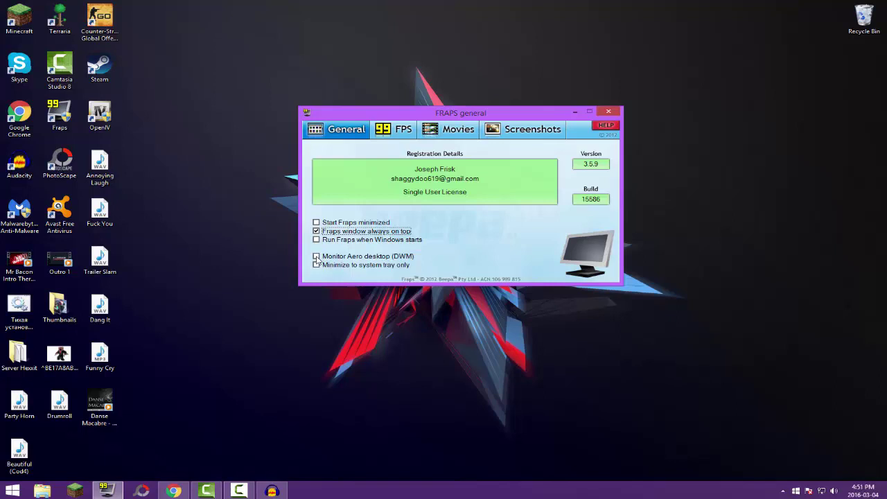
- Review the FPS benchmark options, then switch to the Movies capture settings
left_click(399, 131)
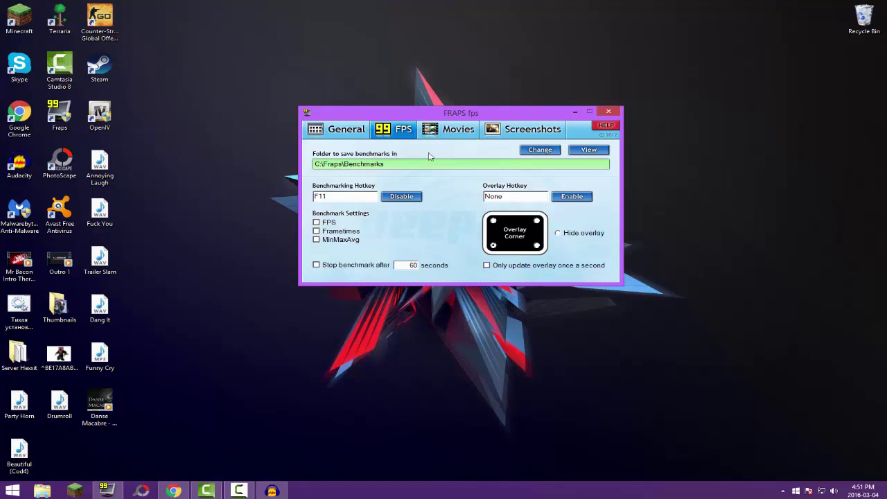
left_click(445, 131)
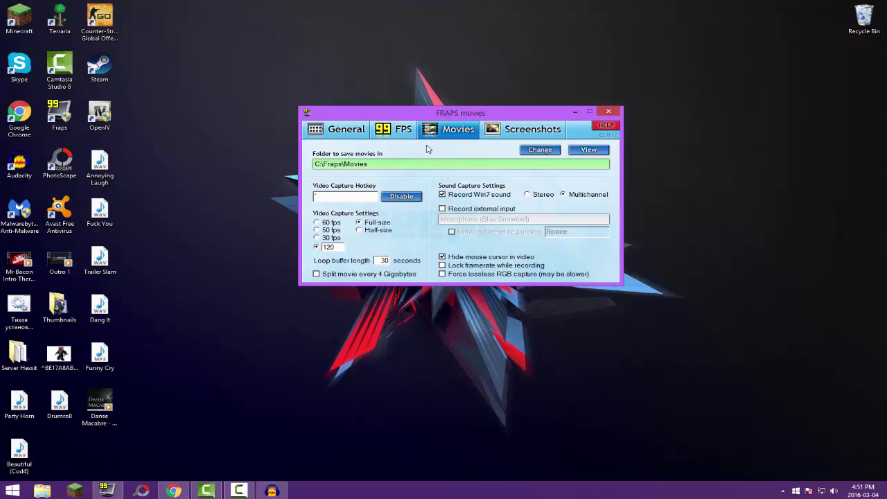
- Keep C:\Fraps\Movies as the movie save folder in the Browse For Folder dialog
left_click(540, 151)
left_click_drag(516, 226, 512, 278)
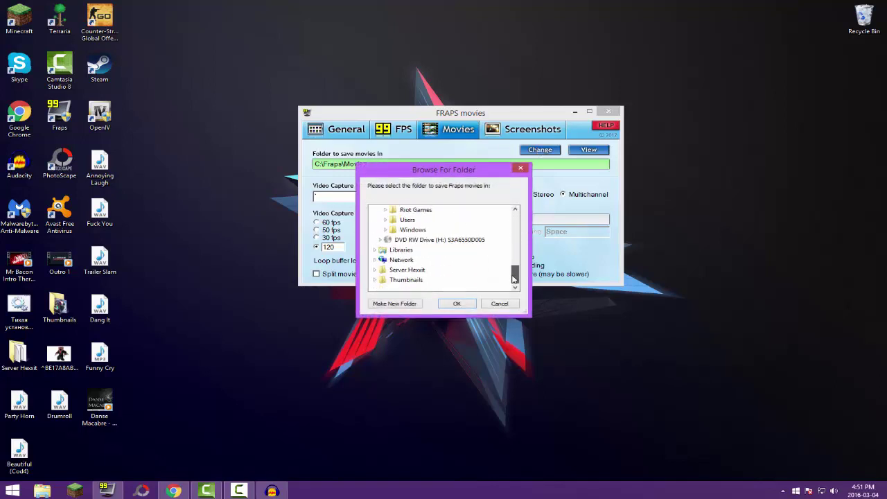
left_click(457, 306)
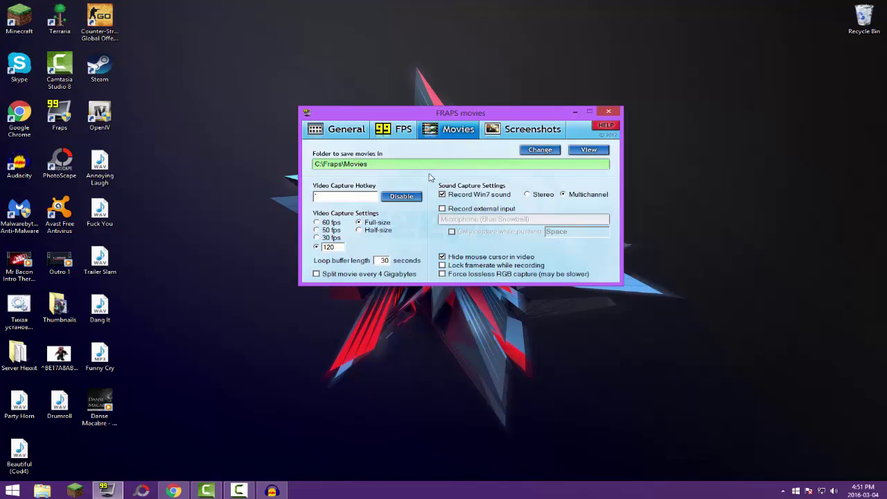
- Open the Movies folder in Explorer, scroll through the recordings, then minimize it
left_click(588, 150)
scroll(820, 147, "down", 1)
scroll(820, 147, "down", 1)
left_click(814, 10)
key("grave")
left_click(527, 195)
left_click(563, 195)
left_click(317, 248)
left_click_drag(378, 261, 411, 266)
left_click(383, 261)
- Toggle 'Record external input' on and back off so the Blue Snowball microphone isn't recorded
left_click(442, 210)
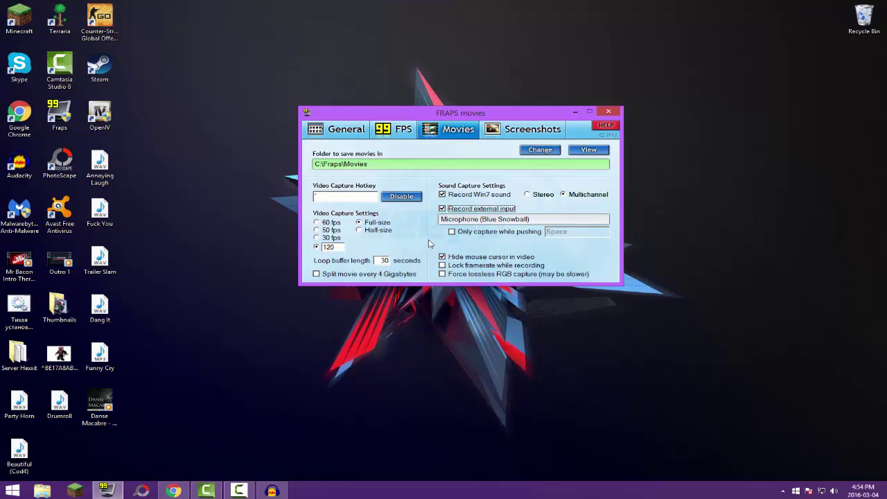
left_click(444, 210)
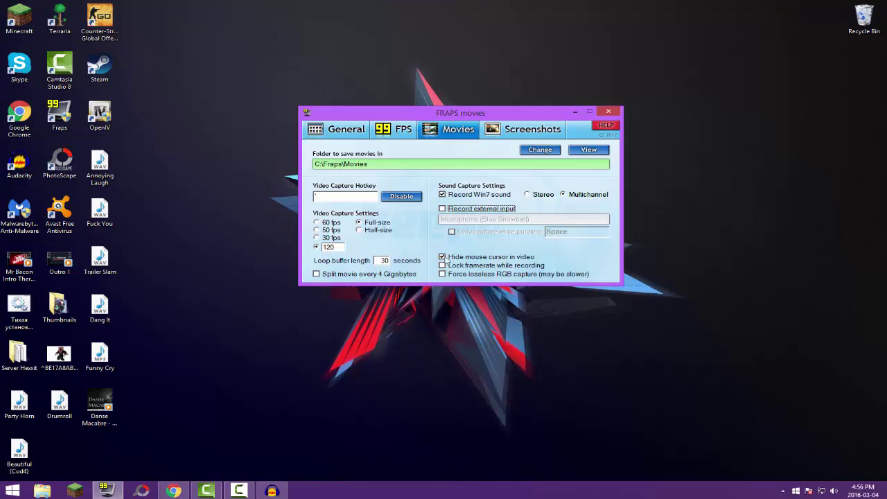
left_click(442, 261)
left_click(443, 258)
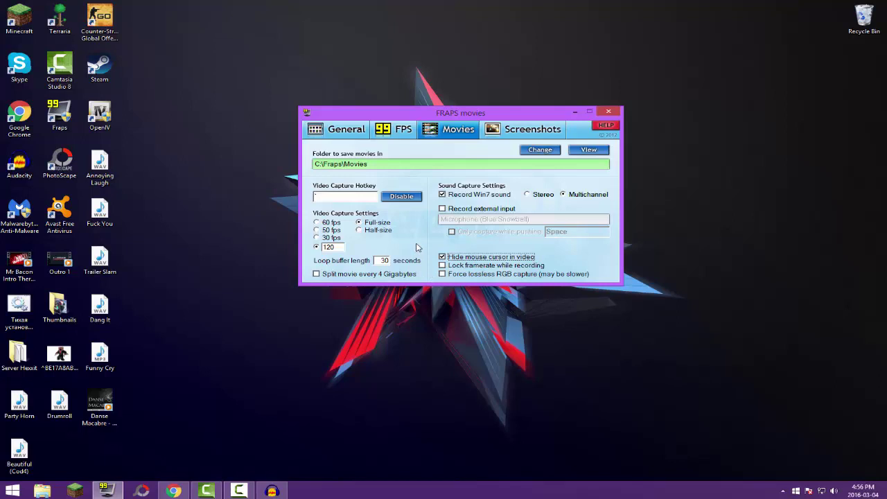
left_click(443, 274)
left_click(442, 274)
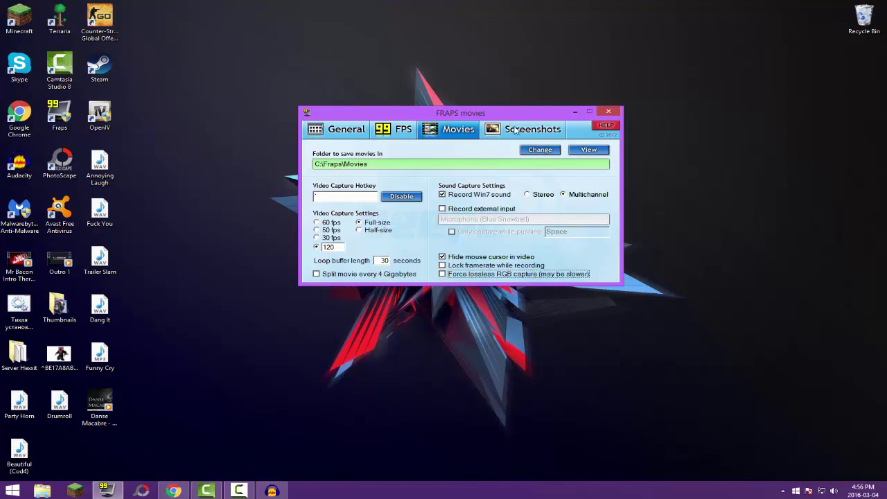
- Show the Screenshots tab with its save folder, hotkey and PNG image format
left_click(515, 130)
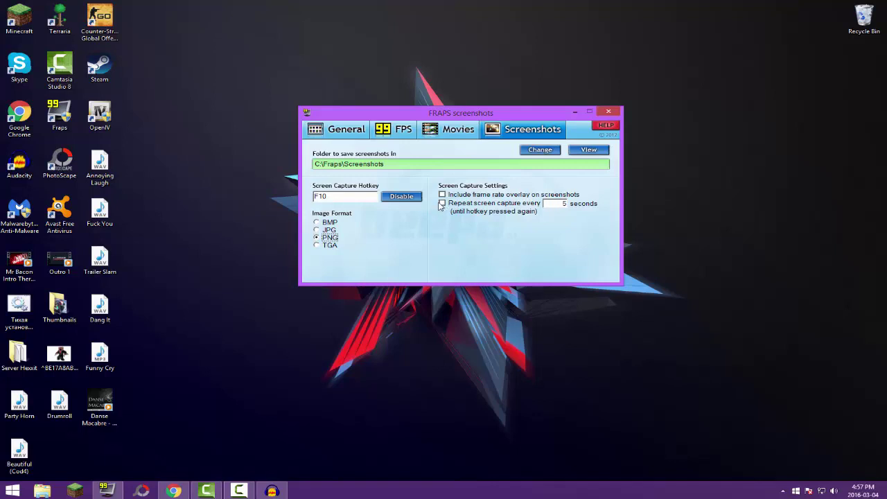
- Cycle through the Movies, General, FPS, Movies and Screenshots tabs, finishing on Movies
left_click(452, 131)
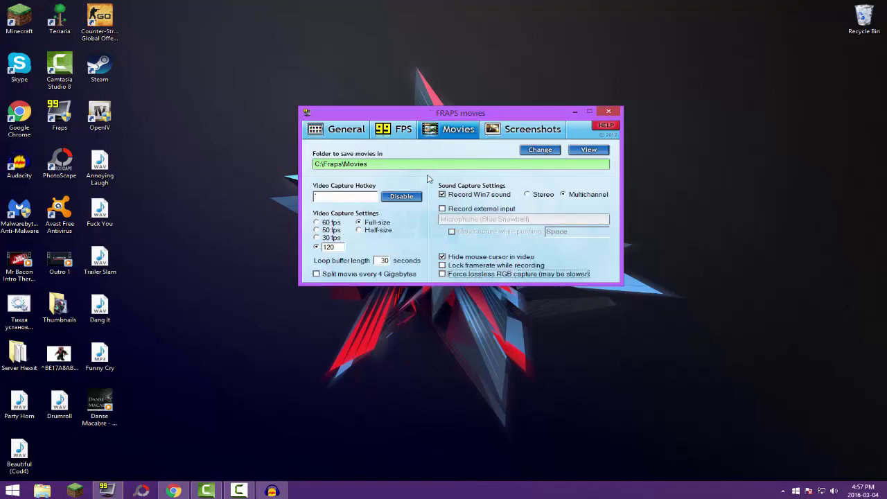
left_click(337, 130)
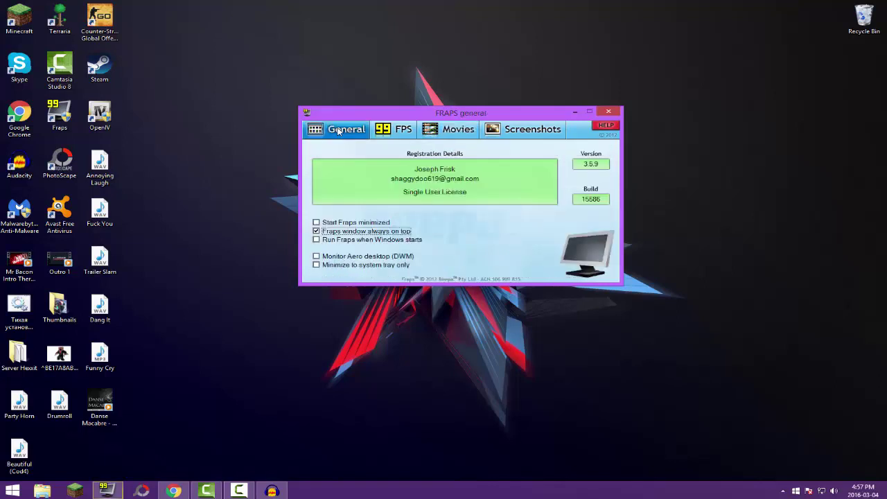
left_click(400, 131)
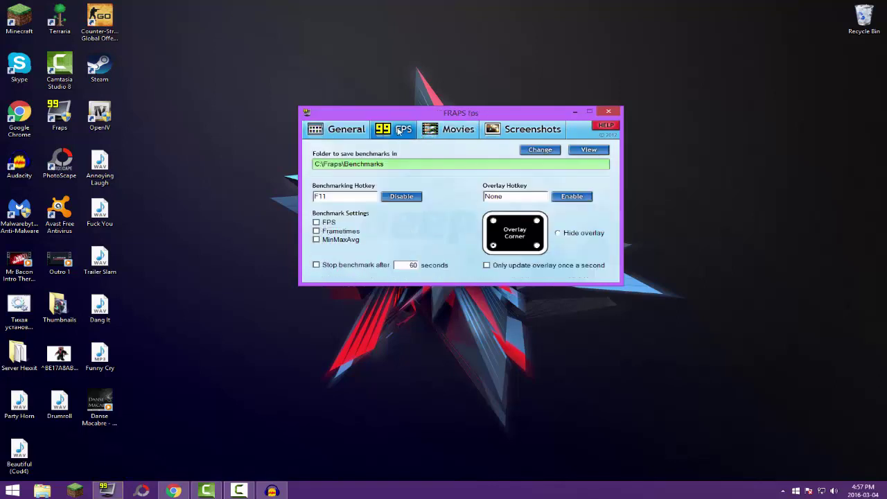
left_click(458, 129)
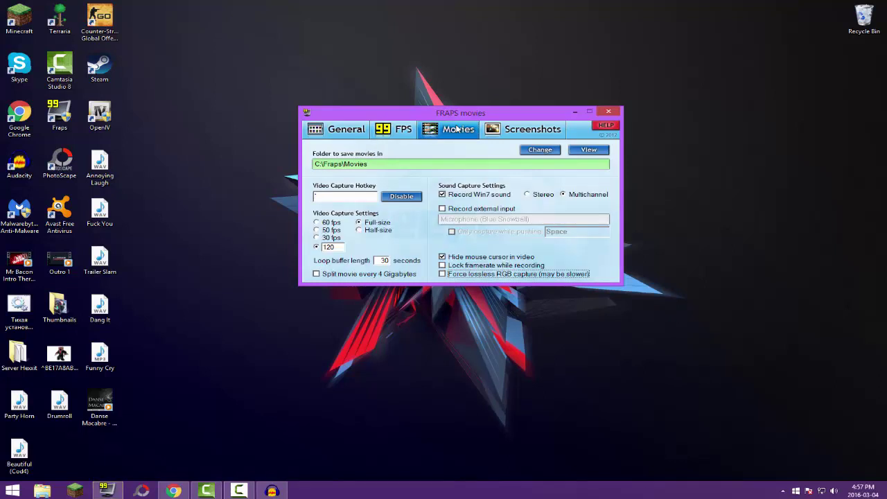
left_click(519, 128)
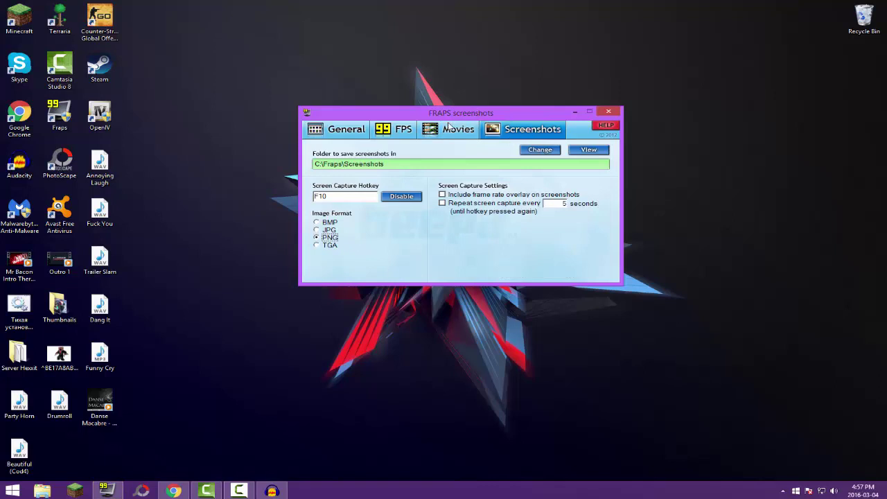
left_click(451, 129)
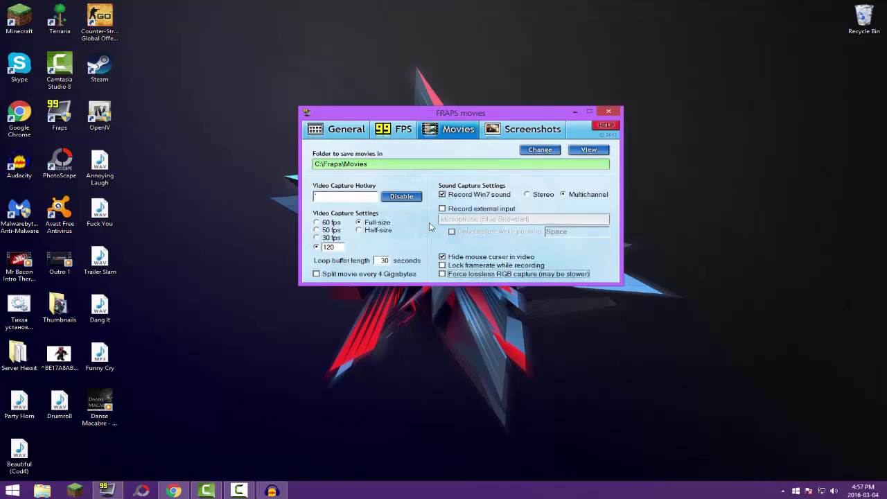